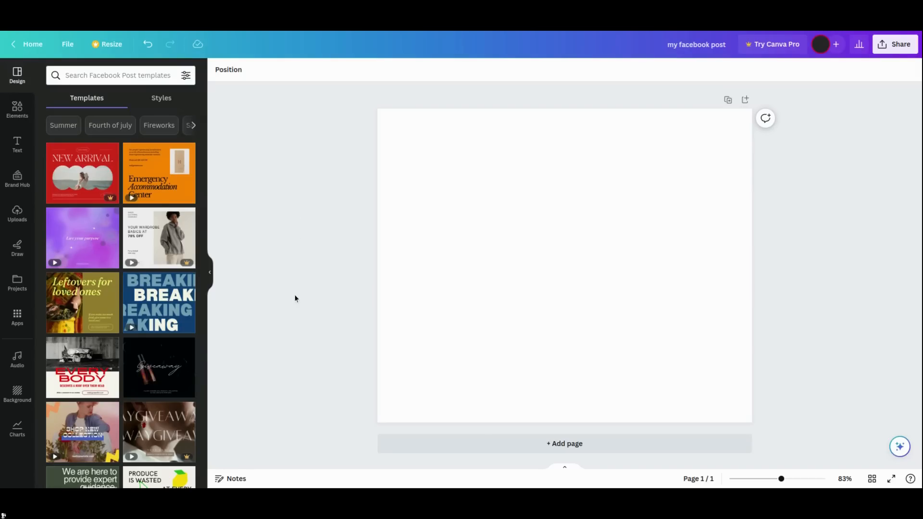
- Browse the Facebook Post templates and apply the orange Emergency Accommodation Center template to the page
click(127, 76)
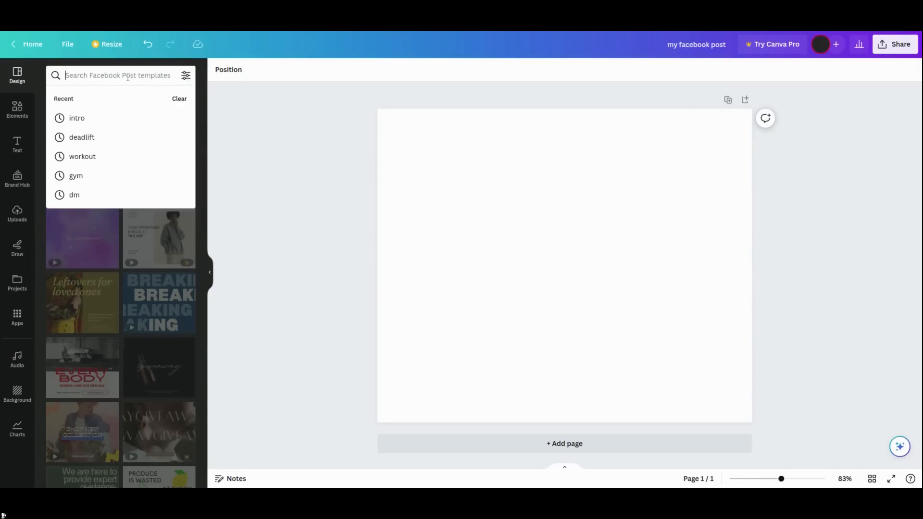
click(127, 76)
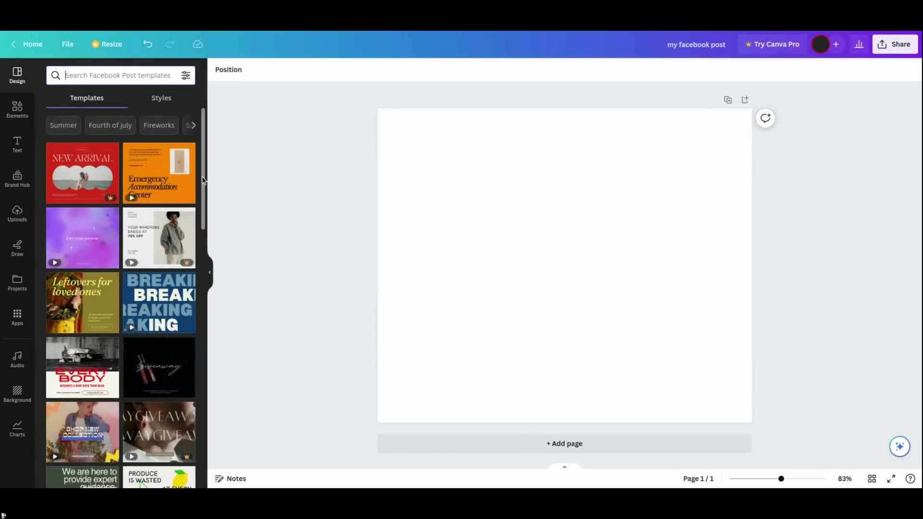
scroll(204, 183, down, 2)
scroll(205, 191, down, 3)
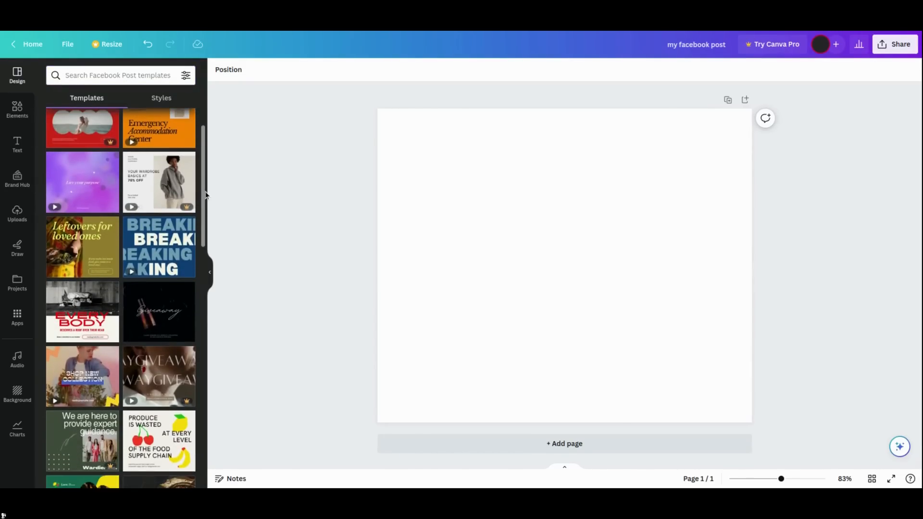
scroll(205, 195, up, 1)
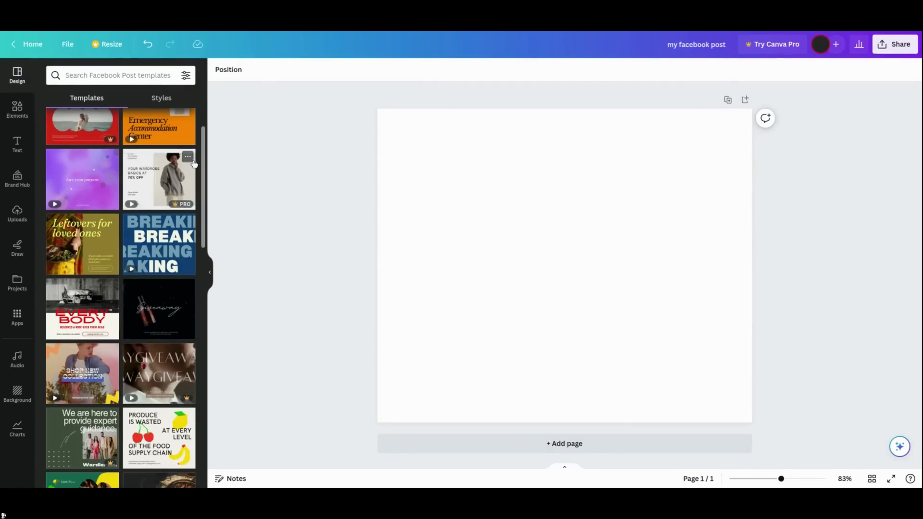
scroll(203, 152, up, 2)
scroll(204, 152, down, 5)
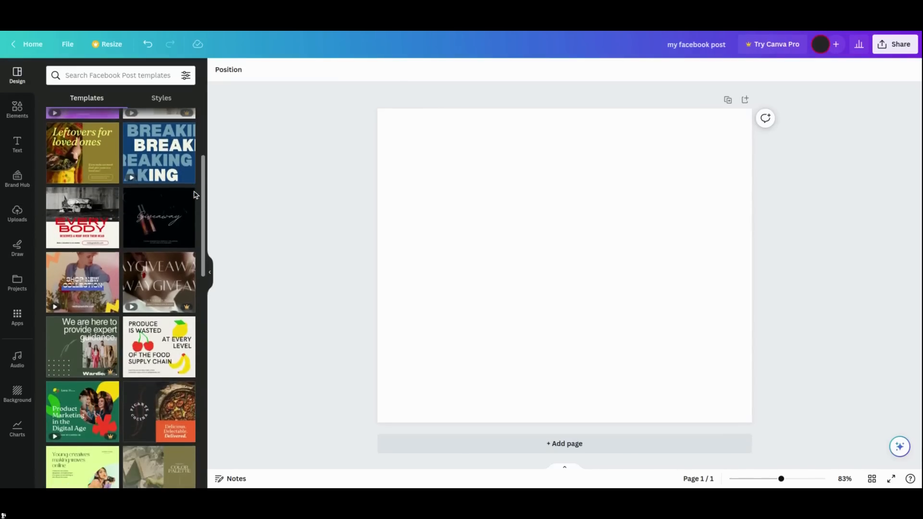
scroll(198, 238, down, 2)
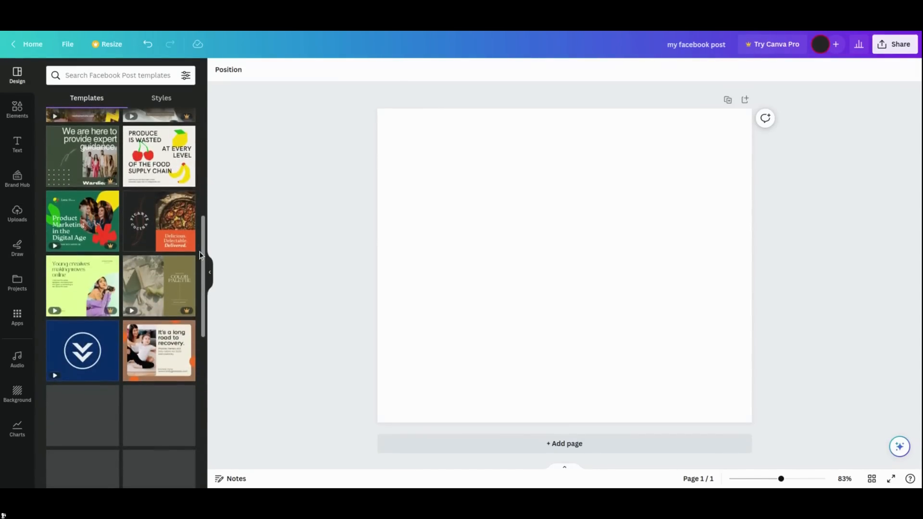
drag(203, 249, 209, 134)
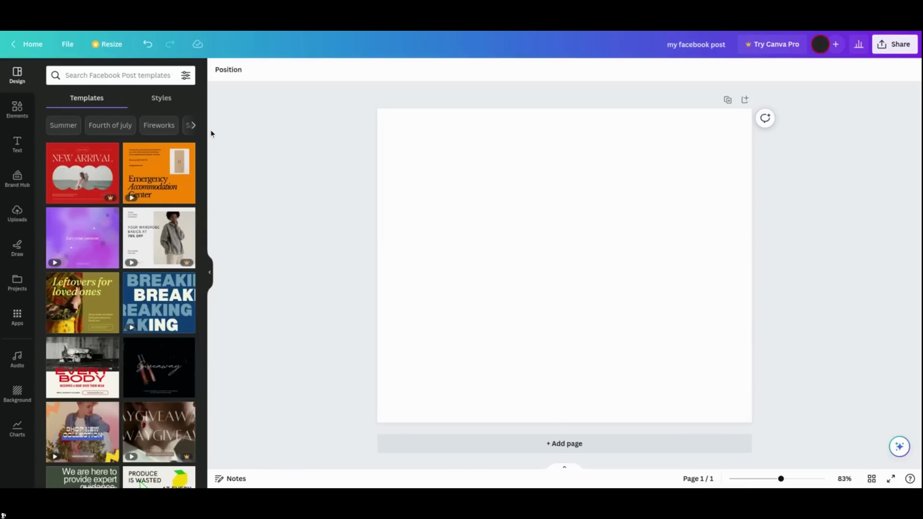
mouse_move(171, 183)
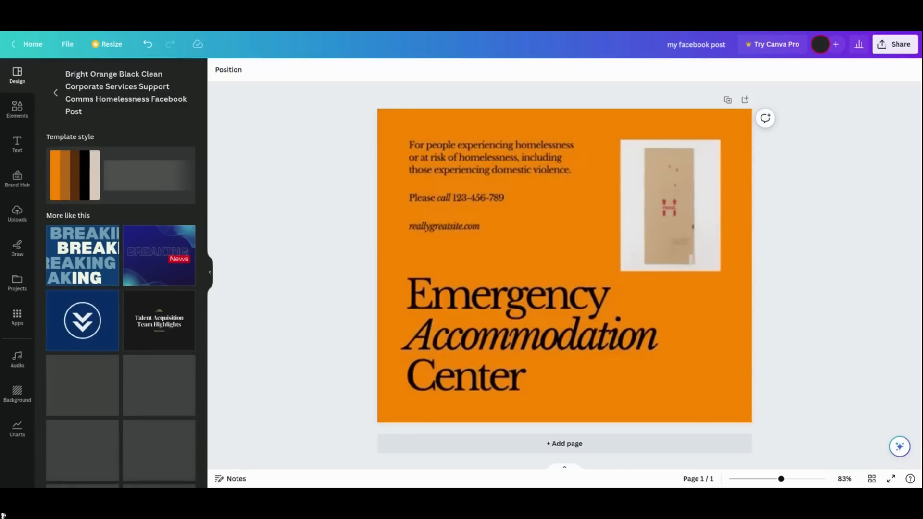
click(615, 294)
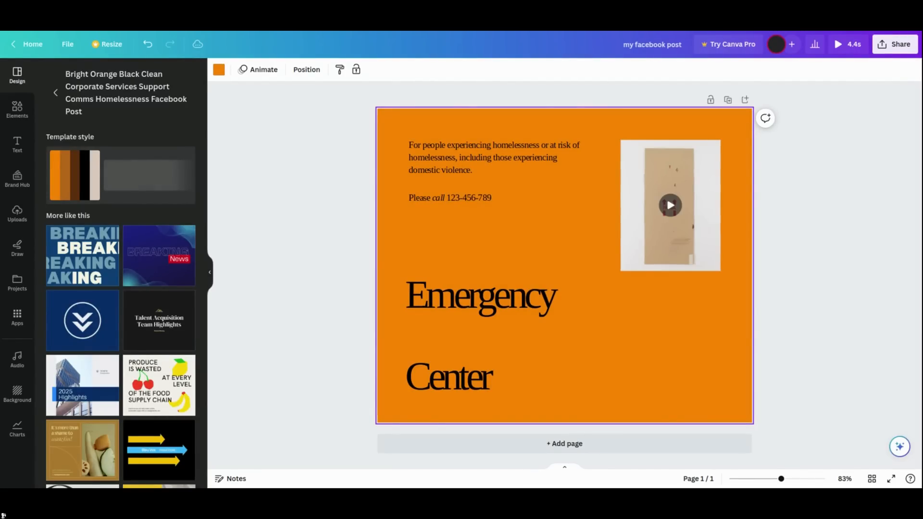
- Replace the large heading text with Be Happy Always
click(485, 299)
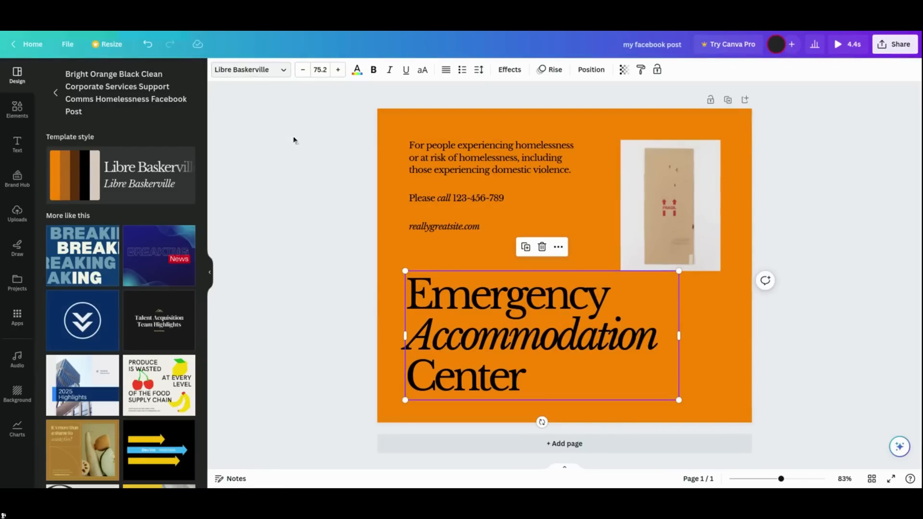
double_click(531, 335)
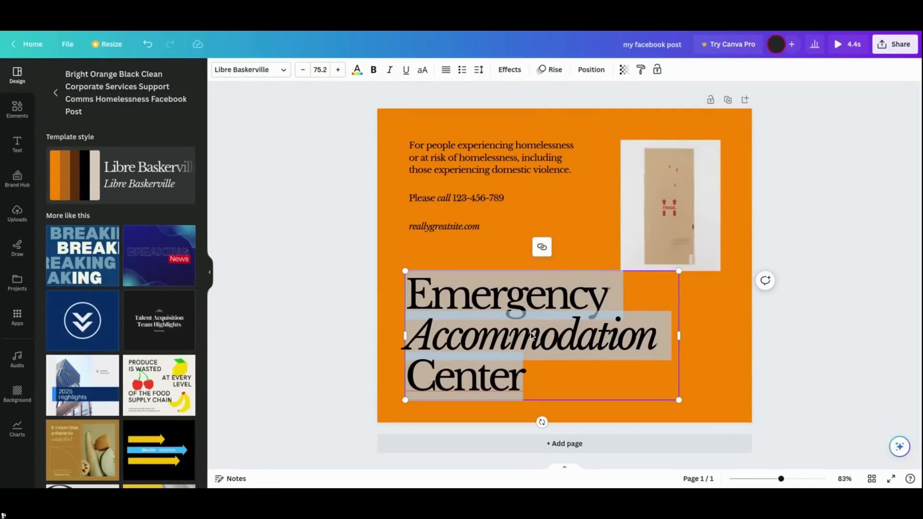
click(534, 356)
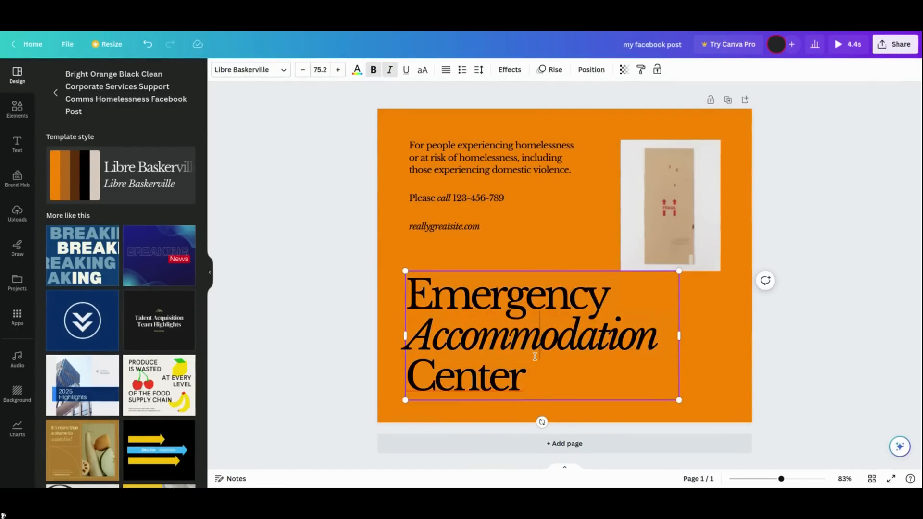
double_click(534, 356)
drag(529, 374, 408, 286)
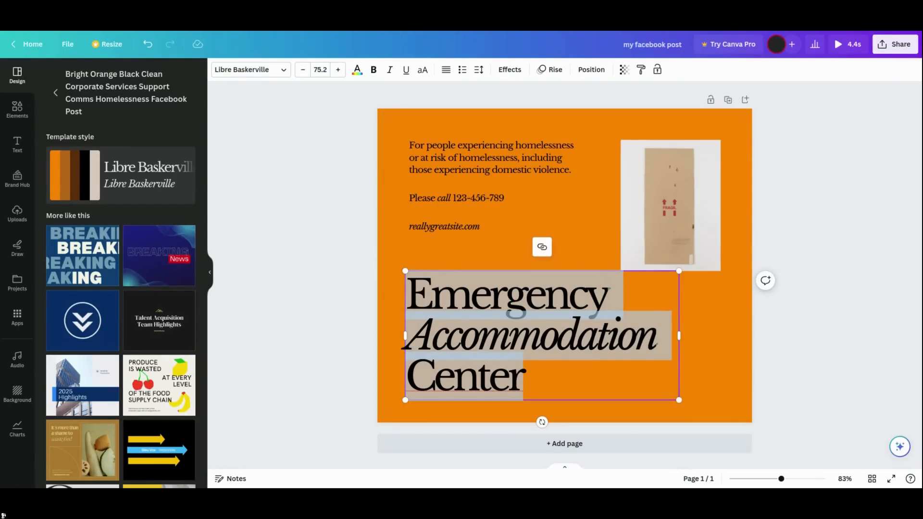
text(Be Hap)
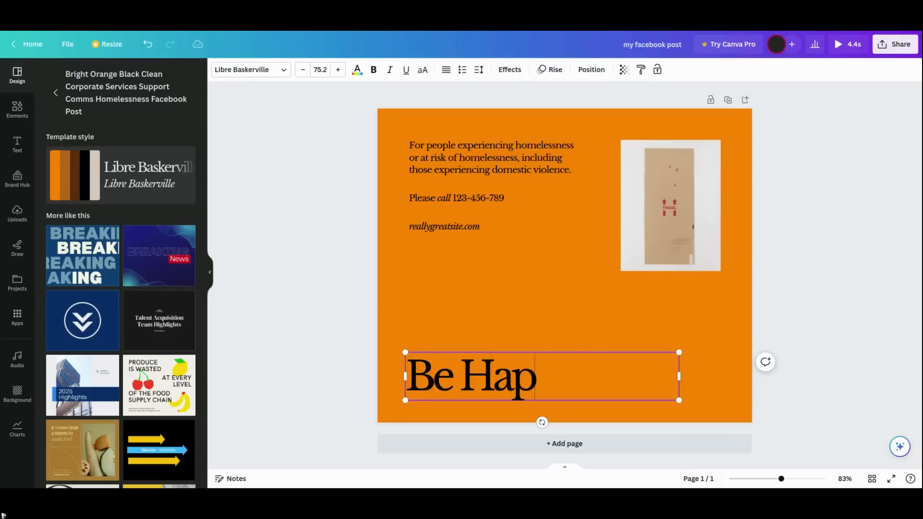
text(py Alwa)
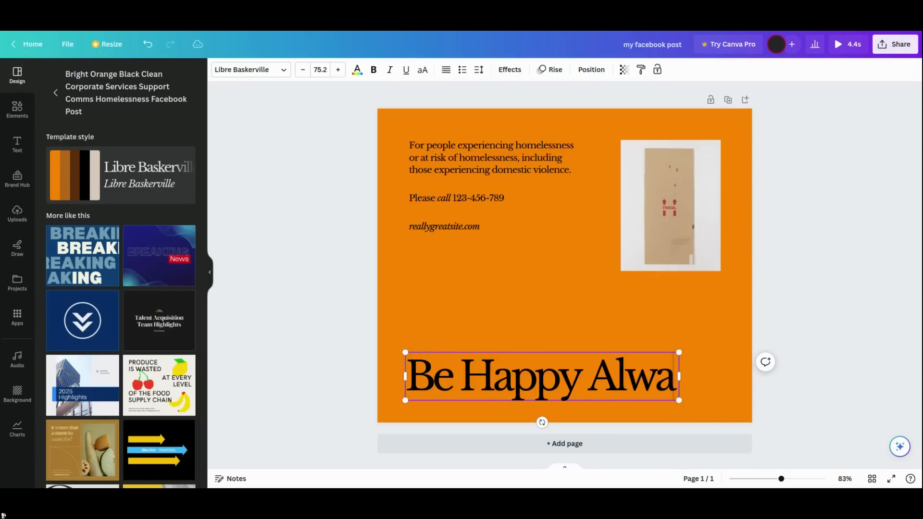
text(ys)
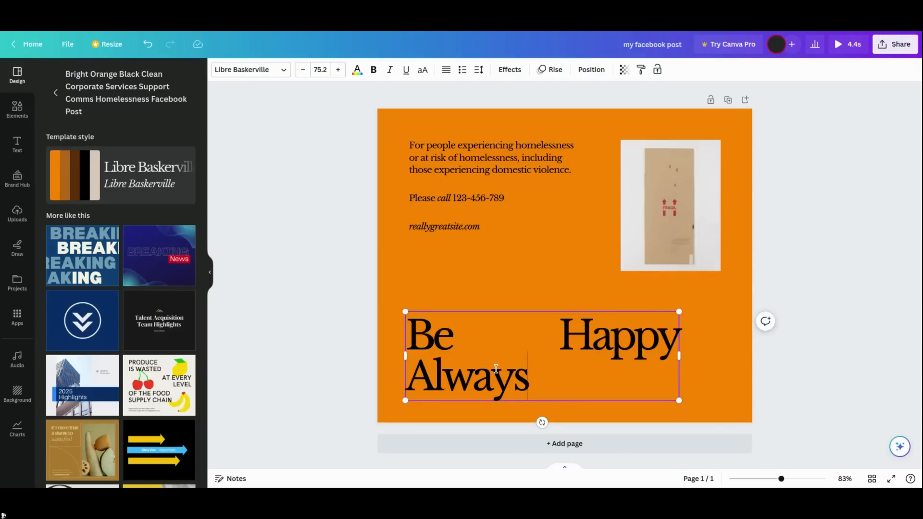
- Remove Always from the heading and split it into two lines, Be and Happy
click(317, 337)
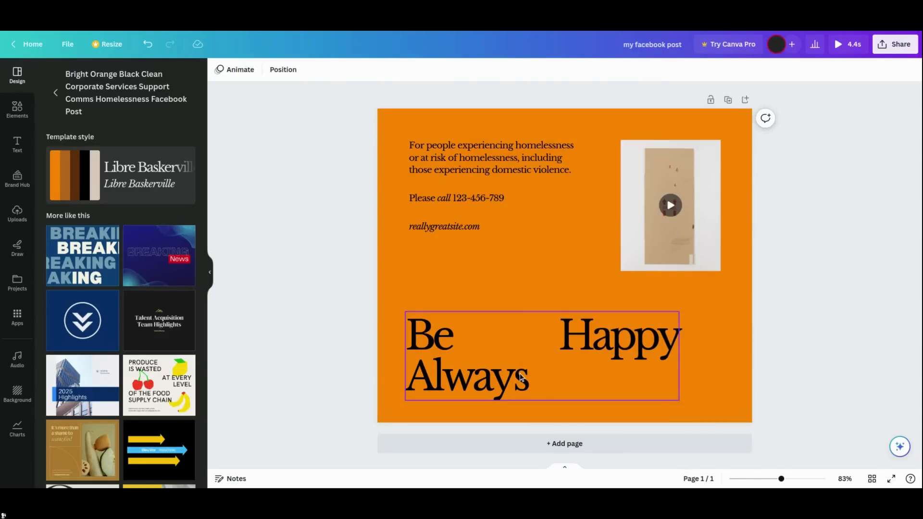
double_click(555, 337)
key(BackSpace)
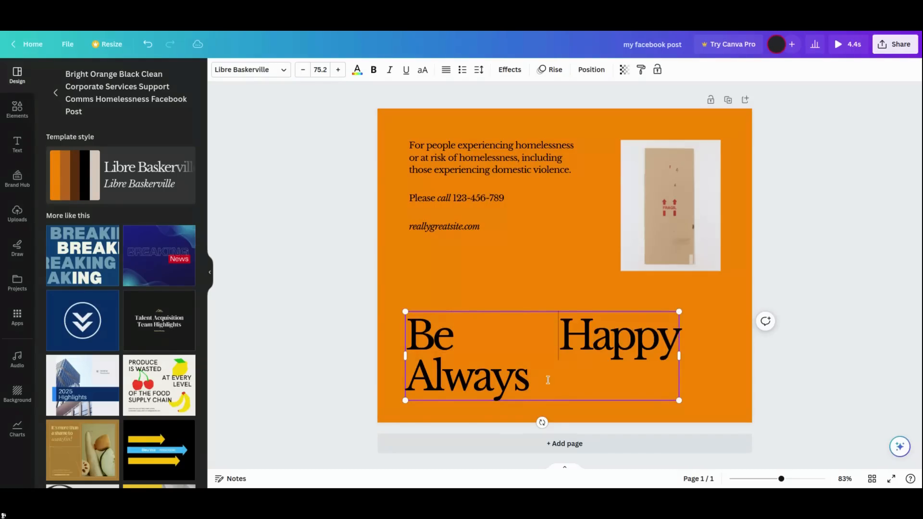
drag(529, 381, 412, 375)
key(BackSpace)
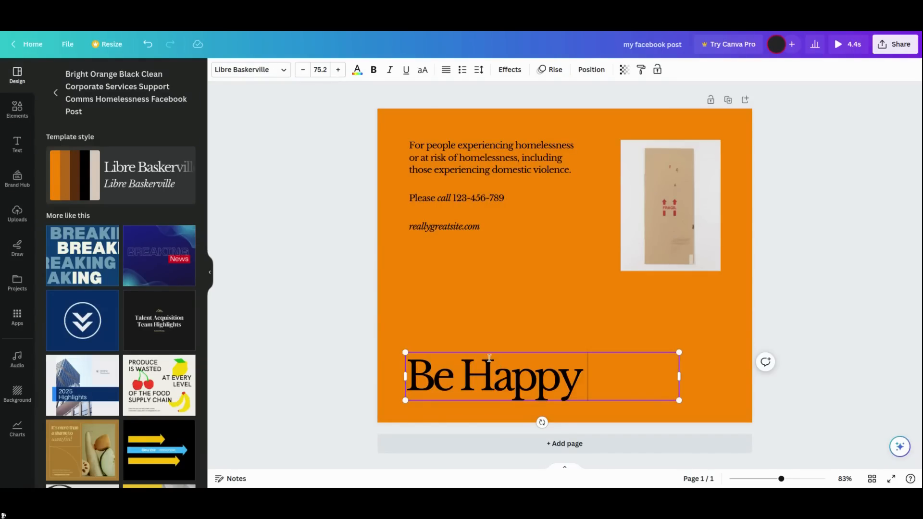
click(468, 373)
key(Return)
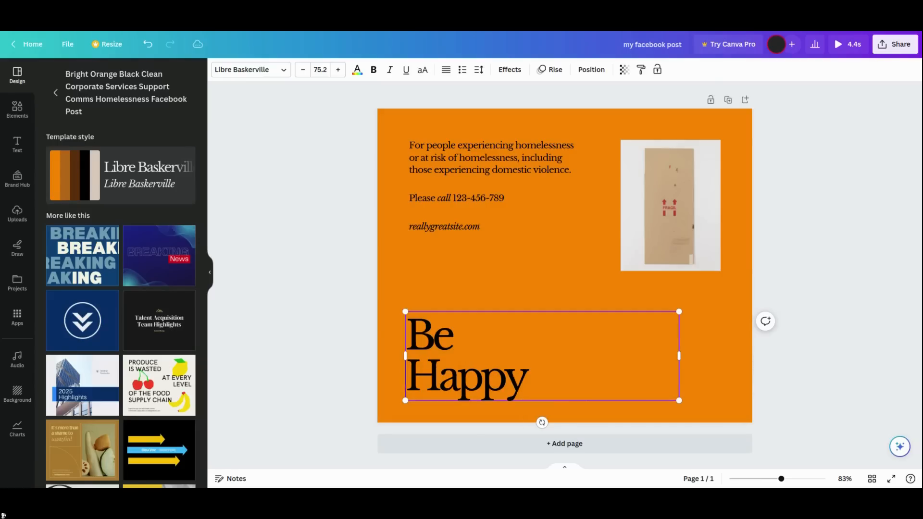
- Move the heading box up and resize it so its font size grows to 110
click(339, 321)
drag(451, 362, 448, 320)
mouse_move(506, 335)
mouse_down()
mouse_move(527, 340)
mouse_move(510, 320)
mouse_move(532, 334)
mouse_move(509, 326)
mouse_up()
drag(682, 266, 710, 259)
drag(711, 305, 570, 310)
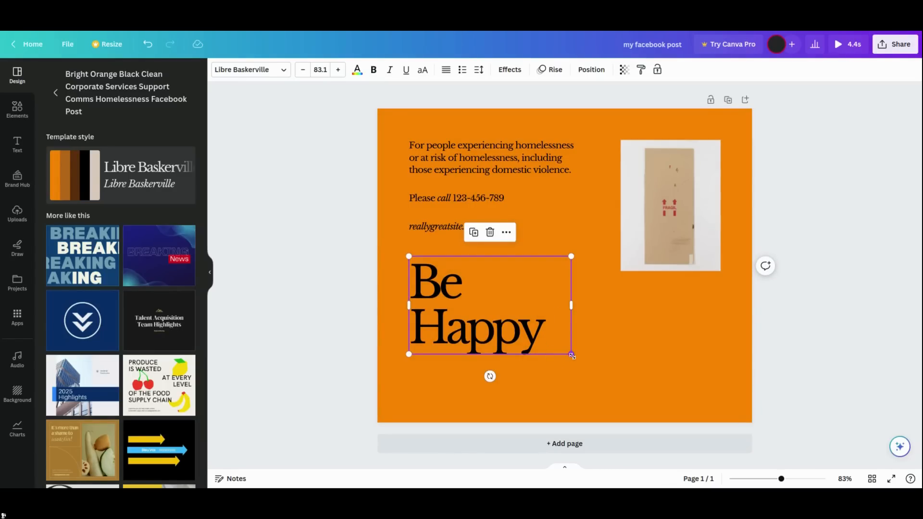
drag(569, 355, 618, 397)
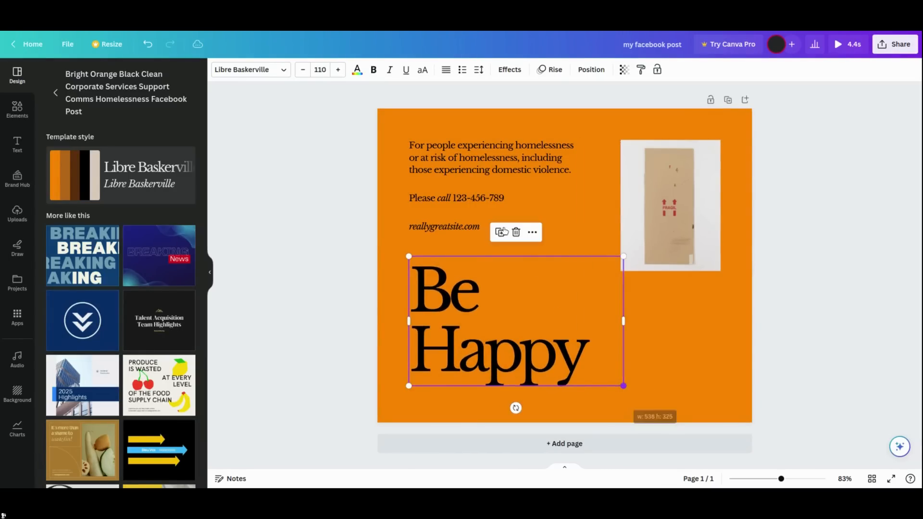
- Replace the small introductory paragraph with Be happy always
click(489, 163)
click(488, 163)
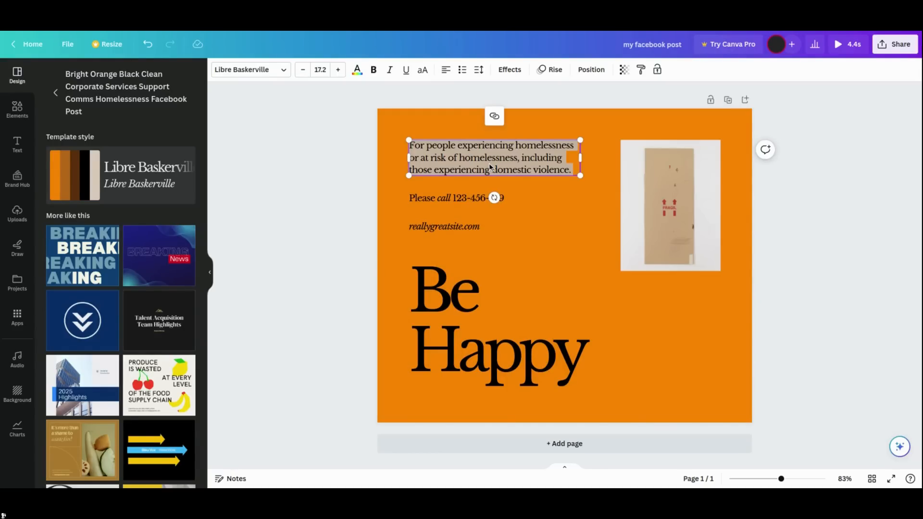
text(Be happy)
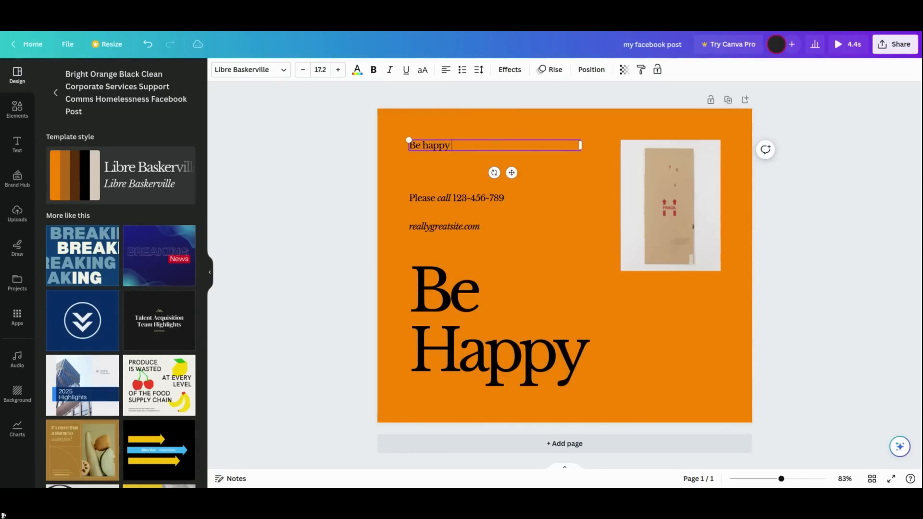
text( alwya)
key(BackSpace)
key(BackSpace)
key(BackSpace)
text(ays)
- Replace the phone number line with like this post for happiness
click(483, 200)
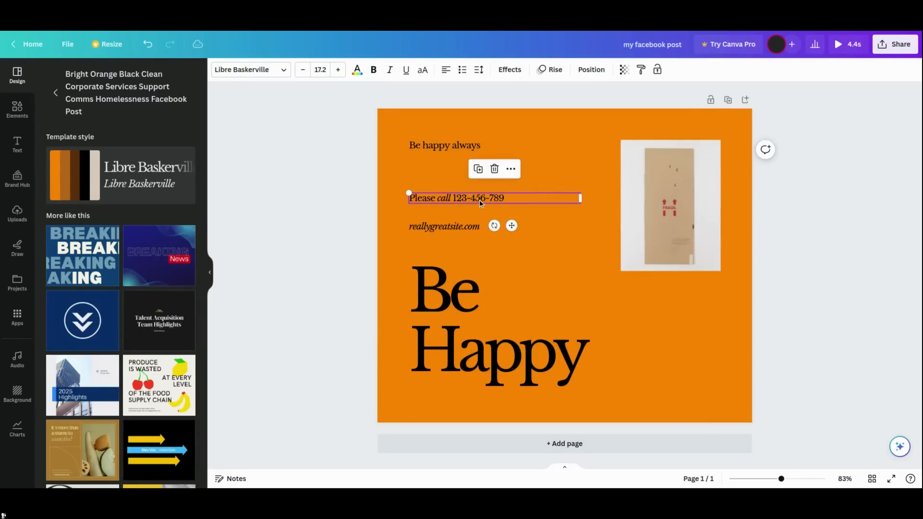
click(515, 198)
click(515, 198)
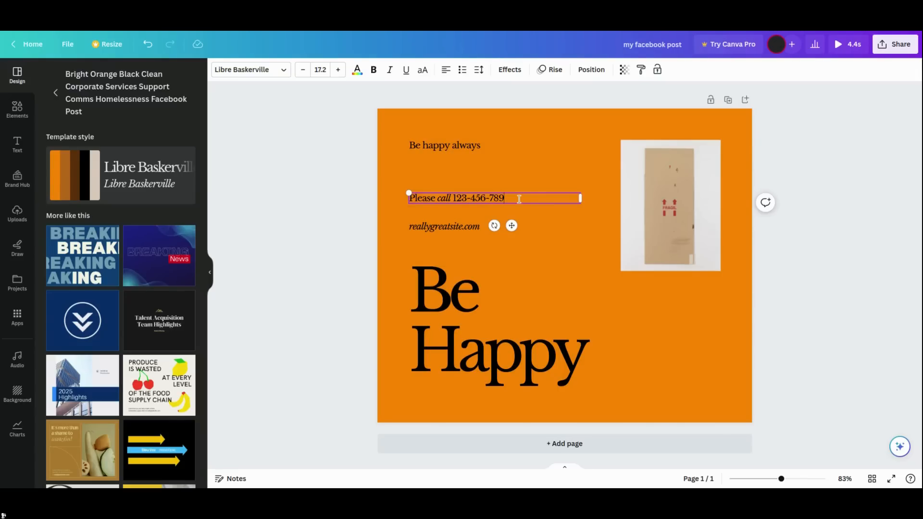
drag(519, 199, 409, 195)
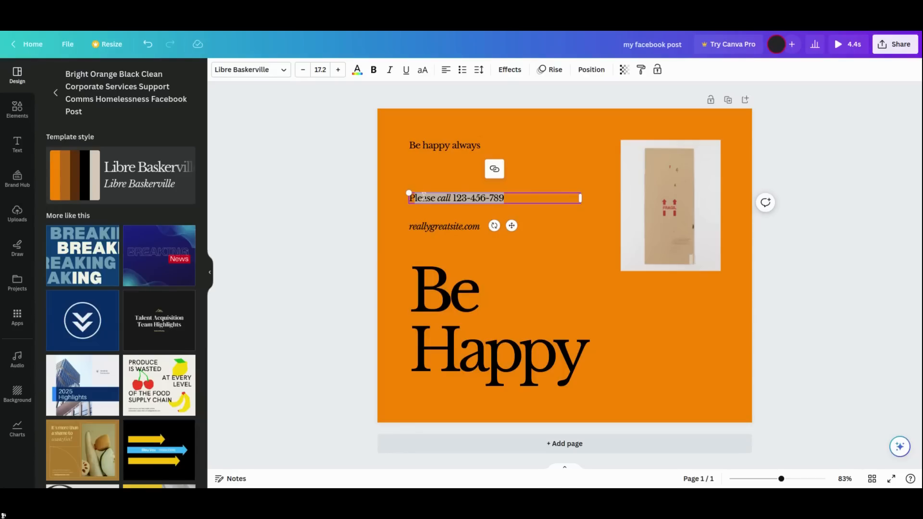
key(BackSpace)
text(like this p[post)
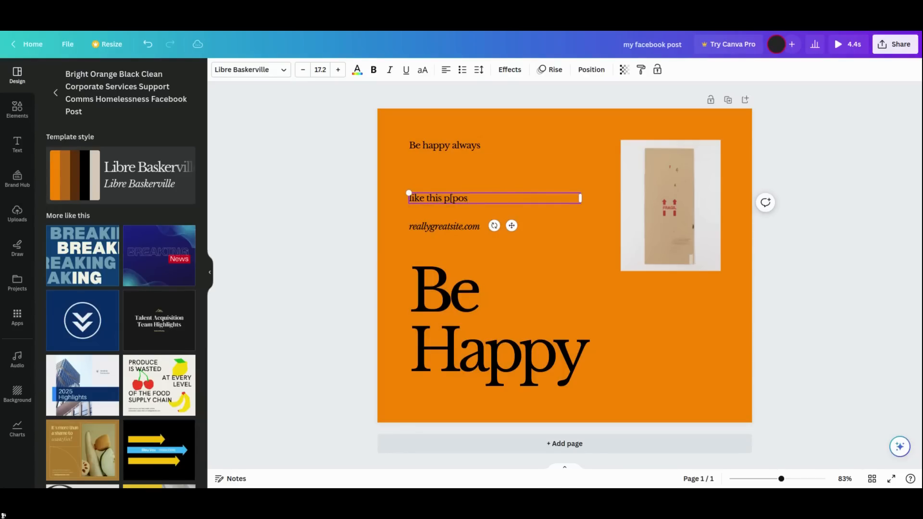
key(BackSpace)
key(BackSpace)
key(BackSpace)
key(BackSpace)
text(ost for happiness)
- Delete the reallygreatsite.com website line
click(463, 227)
double_click(463, 226)
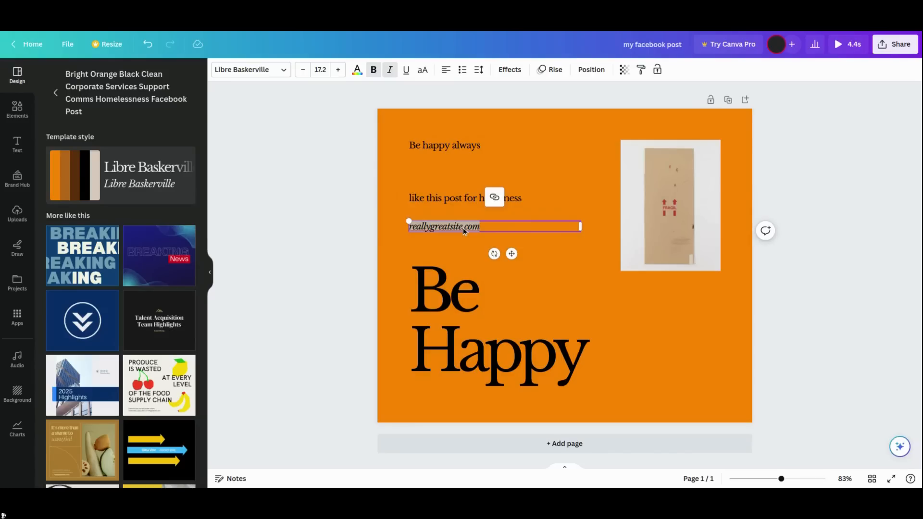
key(BackSpace)
click(348, 233)
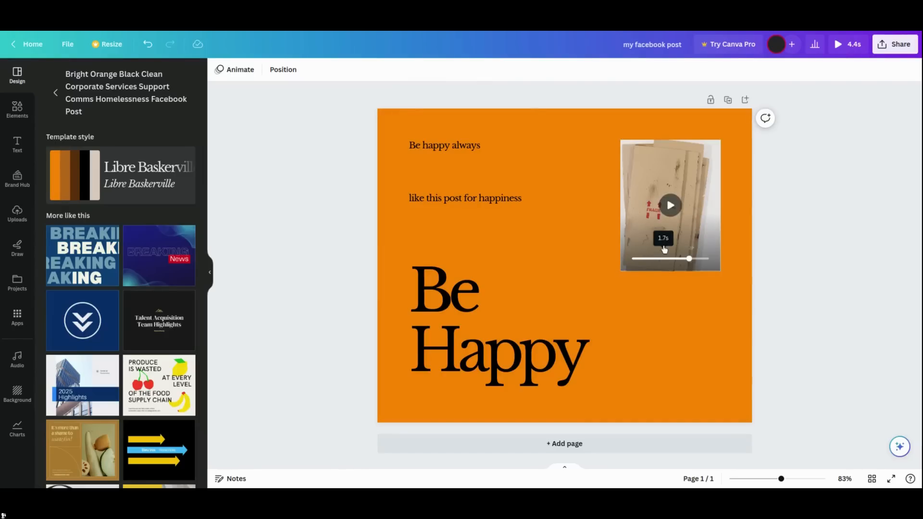
- Delete the video in the upper right frame of the post
click(635, 215)
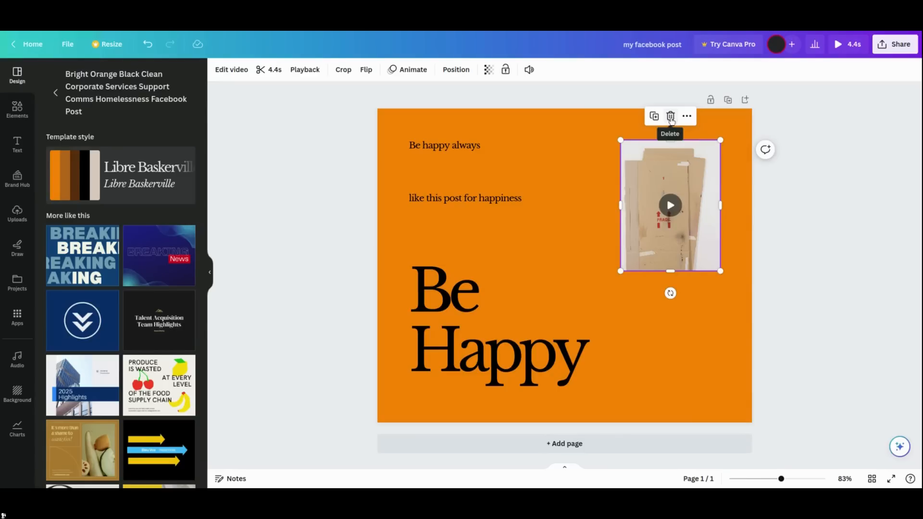
click(671, 117)
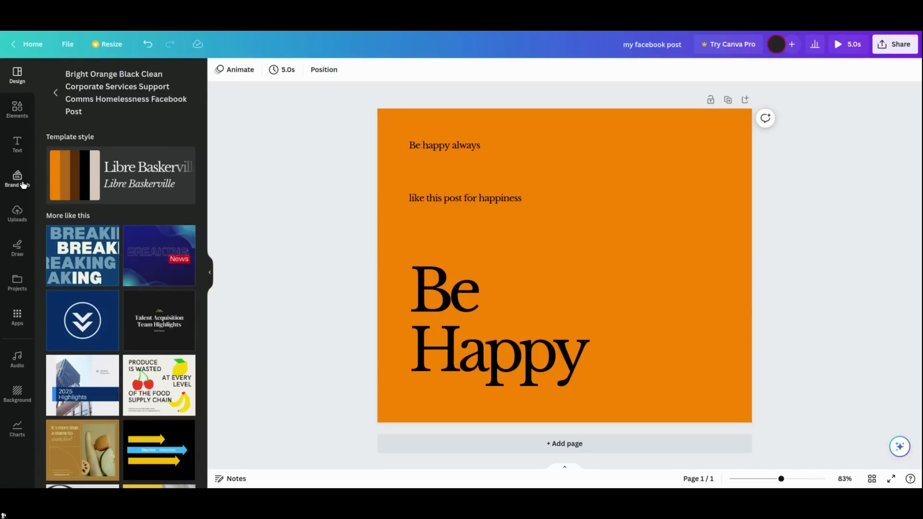
- Search the Elements library for happy
click(20, 113)
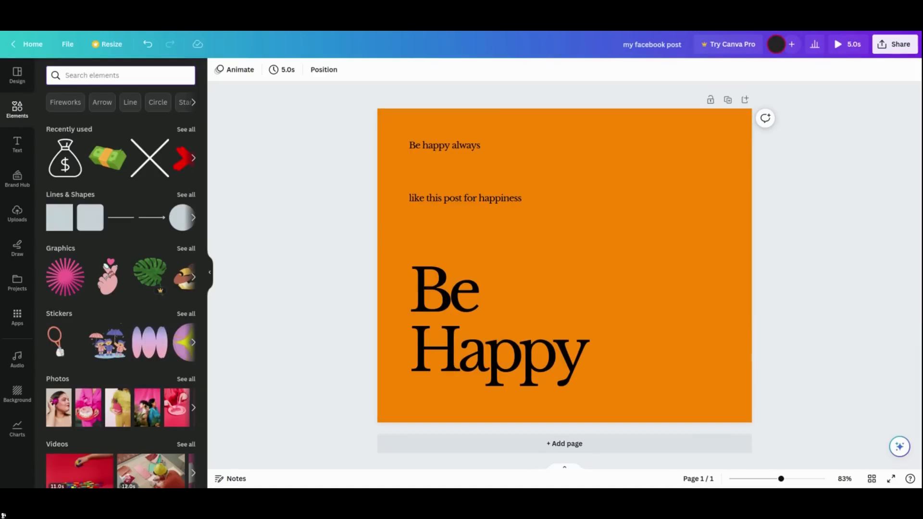
text(happy)
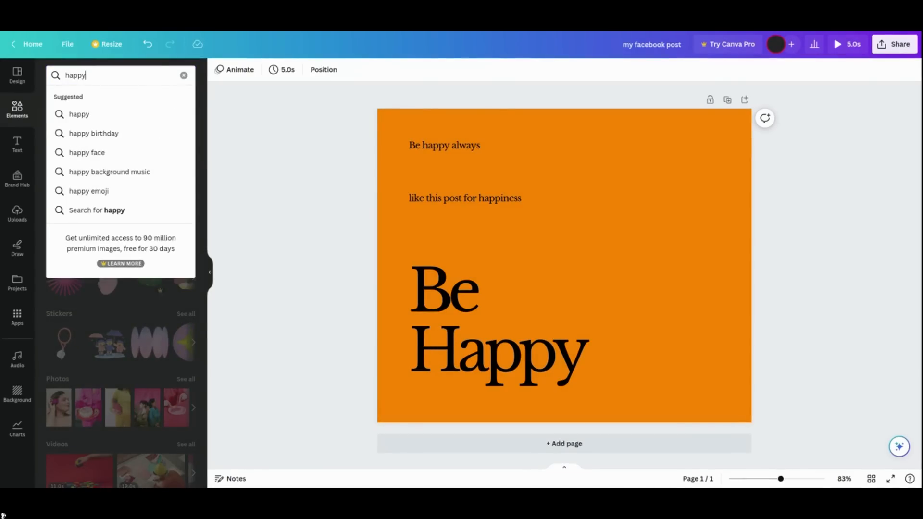
key(Return)
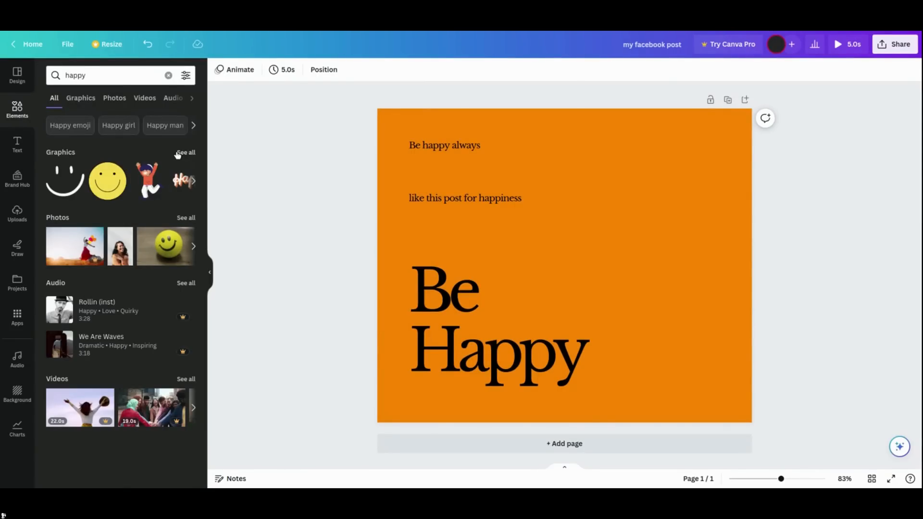
- Add the yellow smiley face from the happy graphics and place it, slightly enlarged, in the post's upper right corner
click(185, 153)
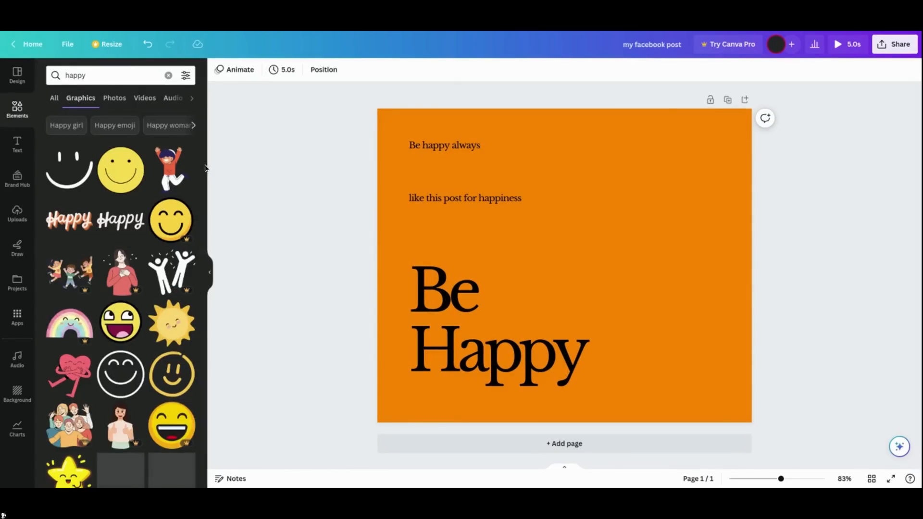
scroll(204, 173, down, 1)
scroll(204, 211, down, 2)
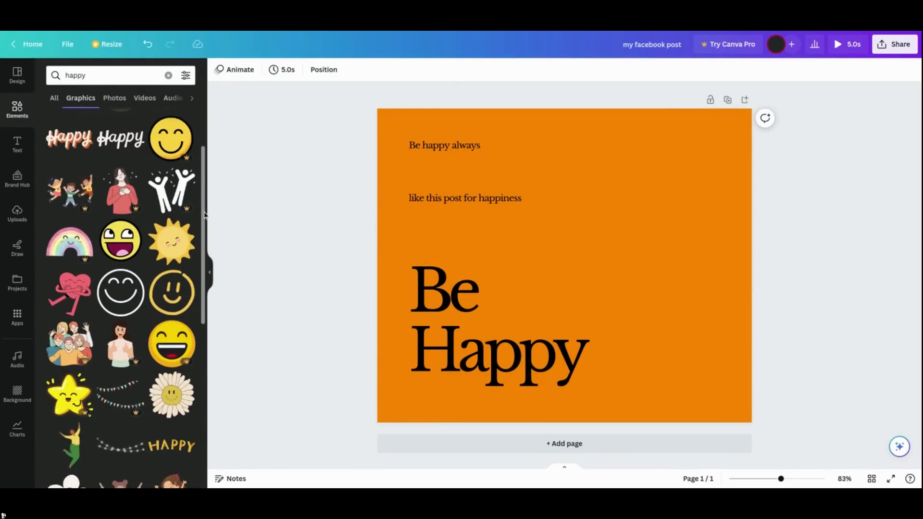
scroll(205, 234, down, 7)
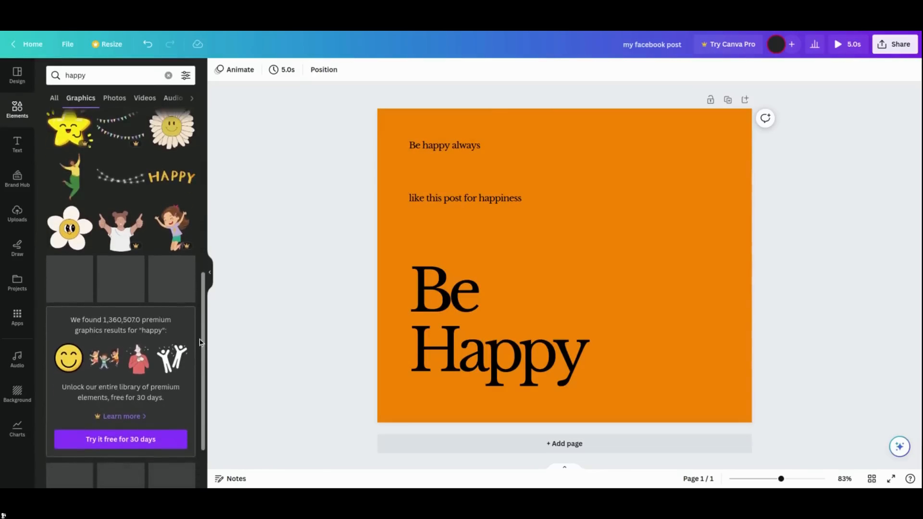
scroll(208, 375, down, 1)
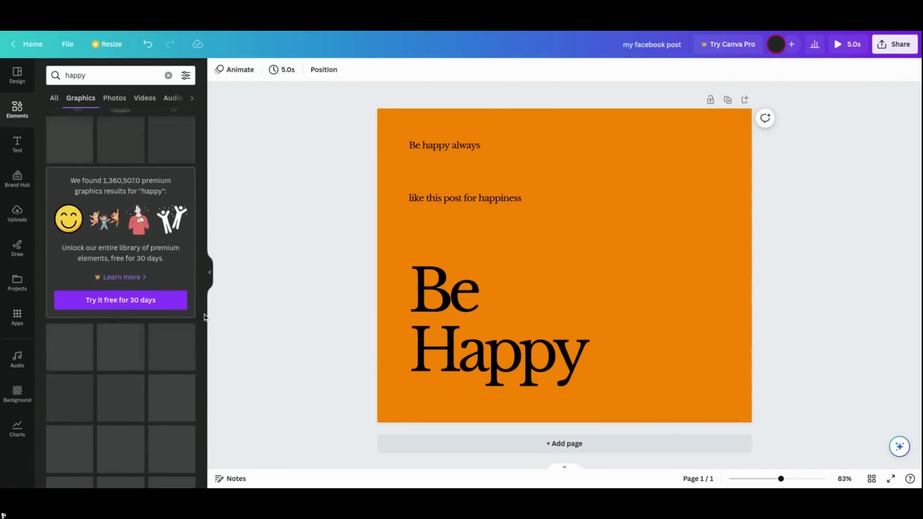
drag(203, 321, 215, 133)
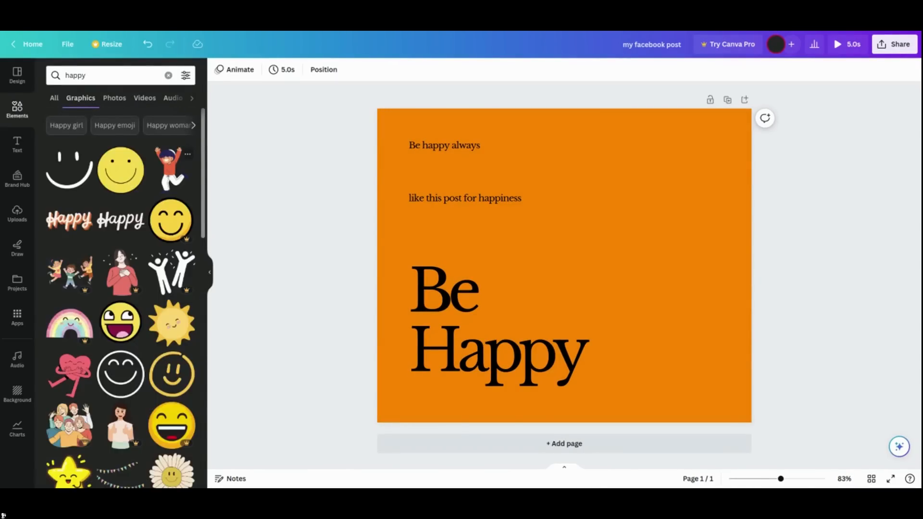
click(128, 181)
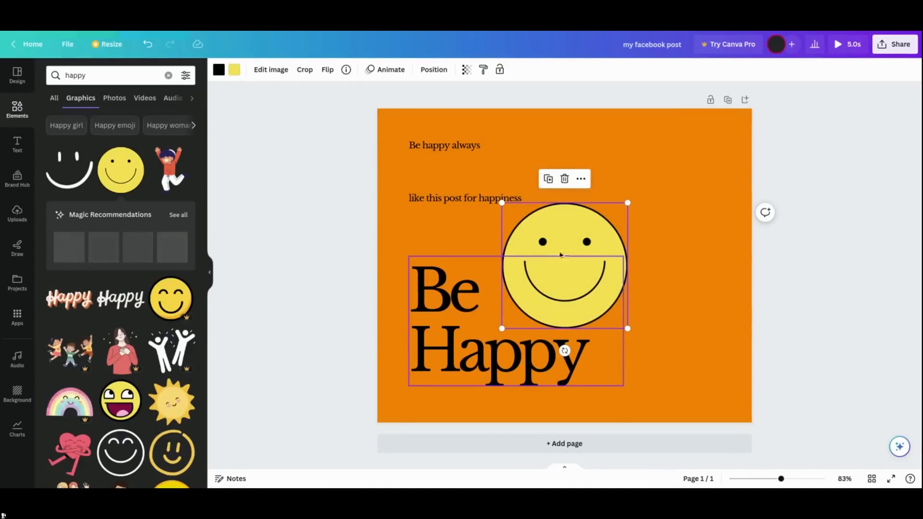
drag(564, 238, 664, 171)
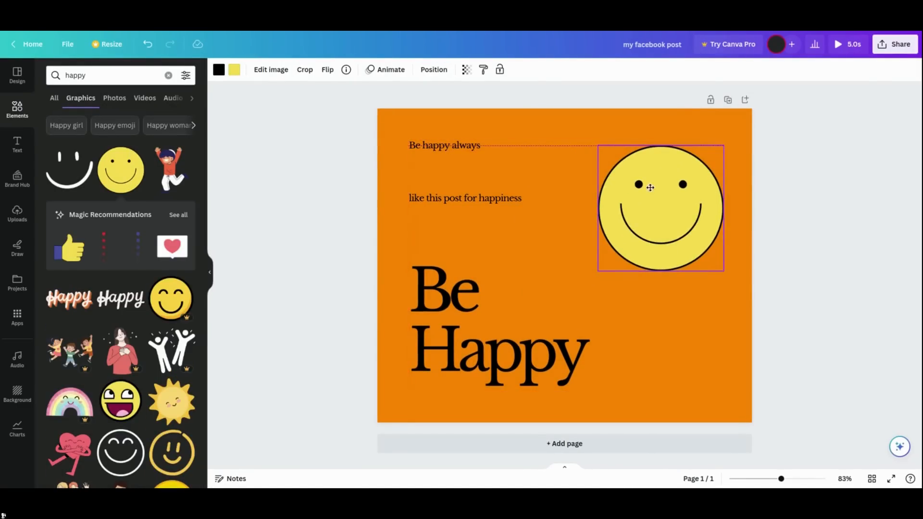
drag(596, 278, 582, 291)
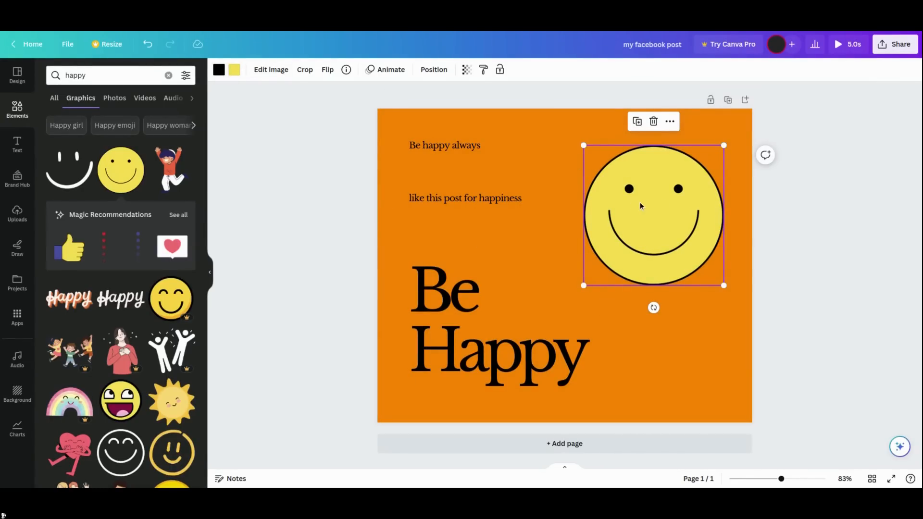
click(219, 70)
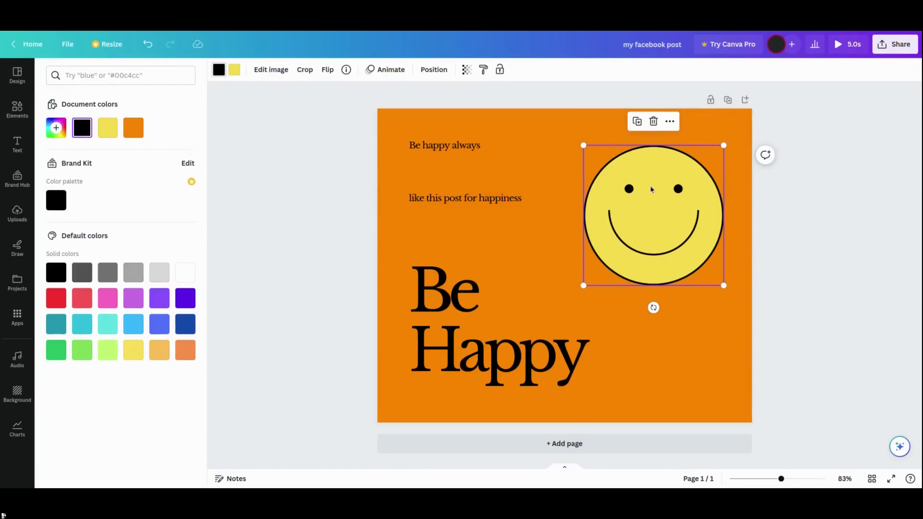
click(238, 73)
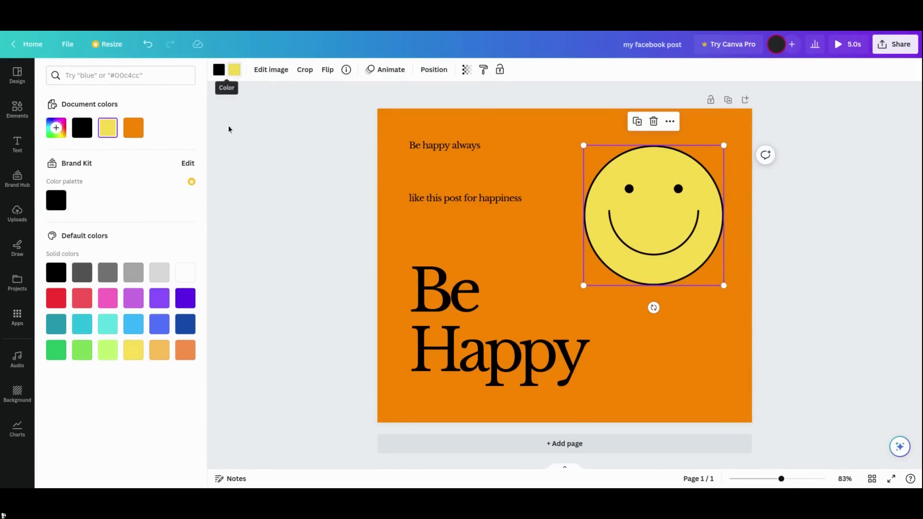
click(129, 136)
click(107, 128)
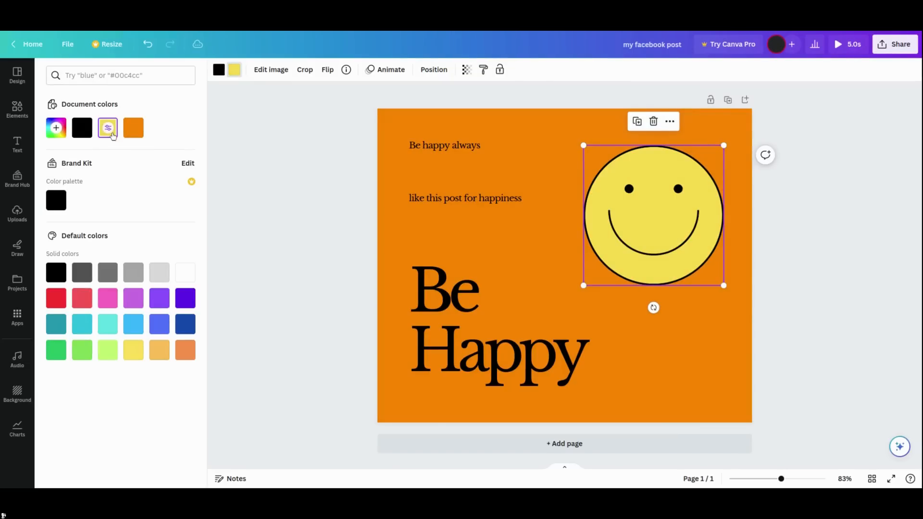
click(338, 170)
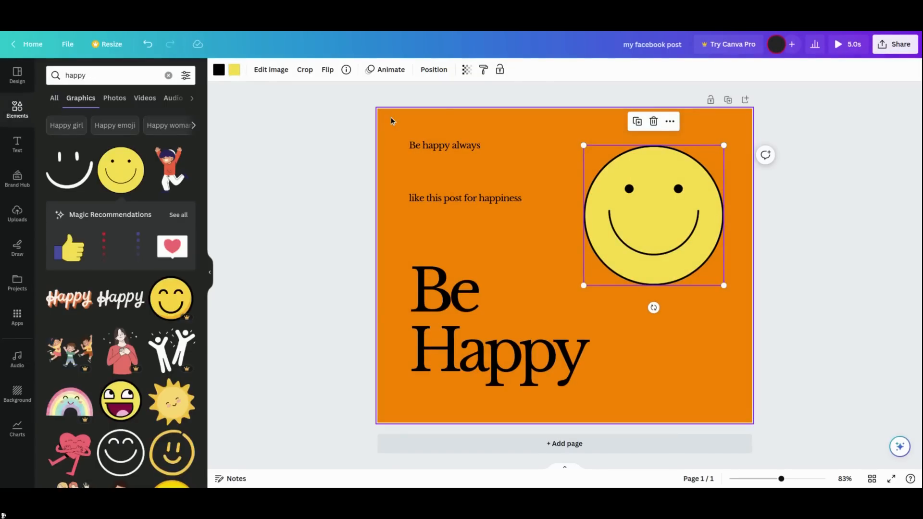
- Change the post's background colour to pink
click(548, 127)
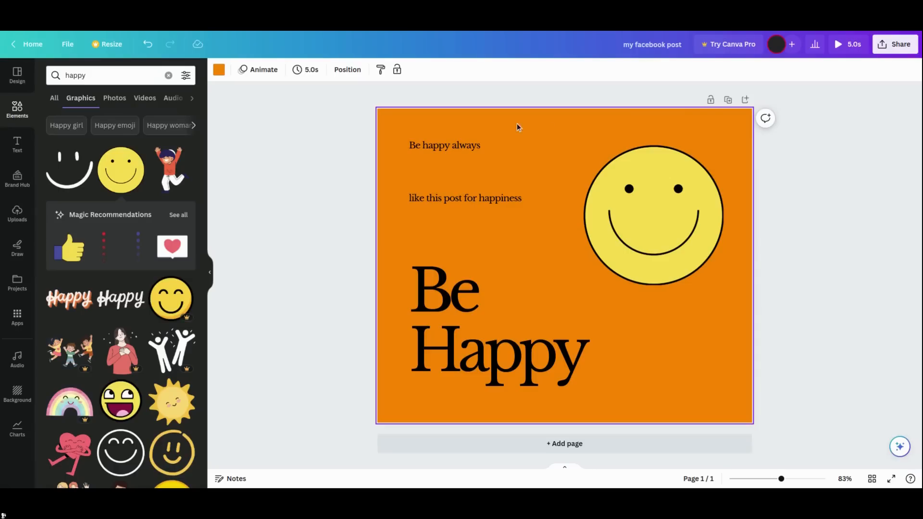
click(220, 71)
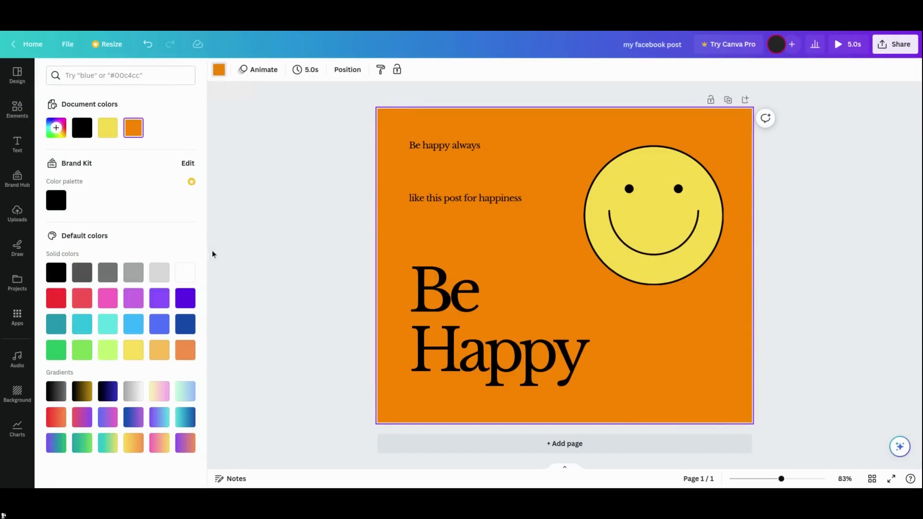
click(108, 299)
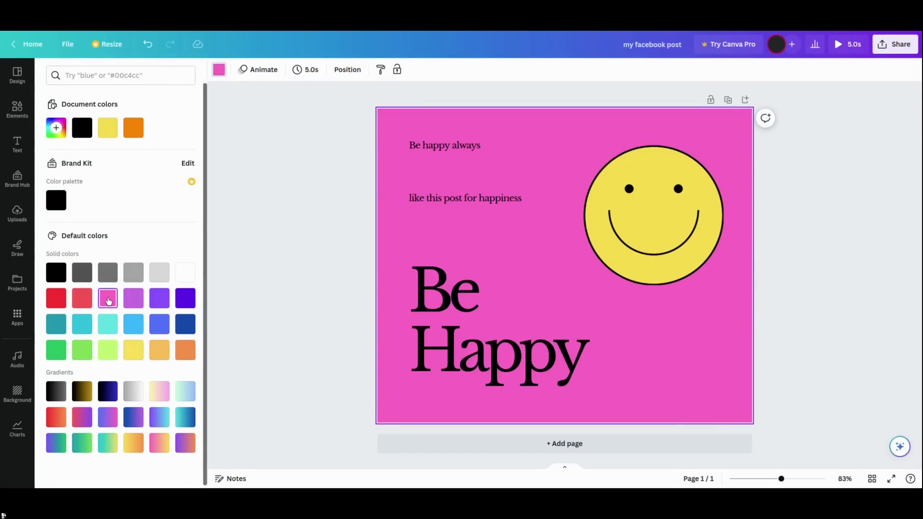
click(134, 299)
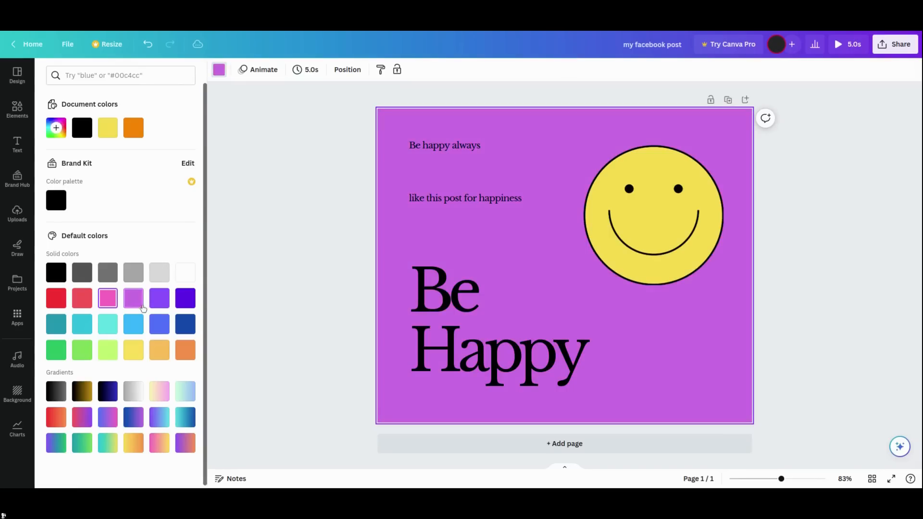
click(159, 324)
click(110, 306)
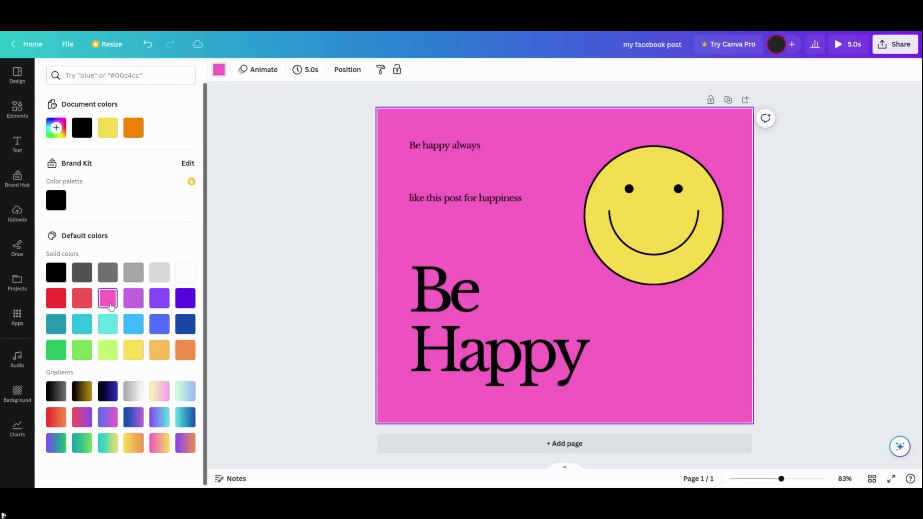
click(259, 270)
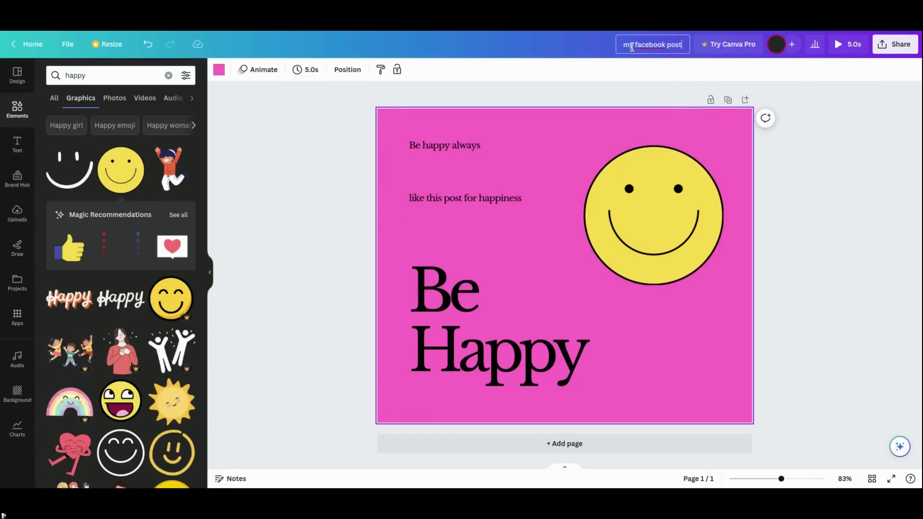
- Open the design's download options from the share menu
drag(624, 44, 683, 48)
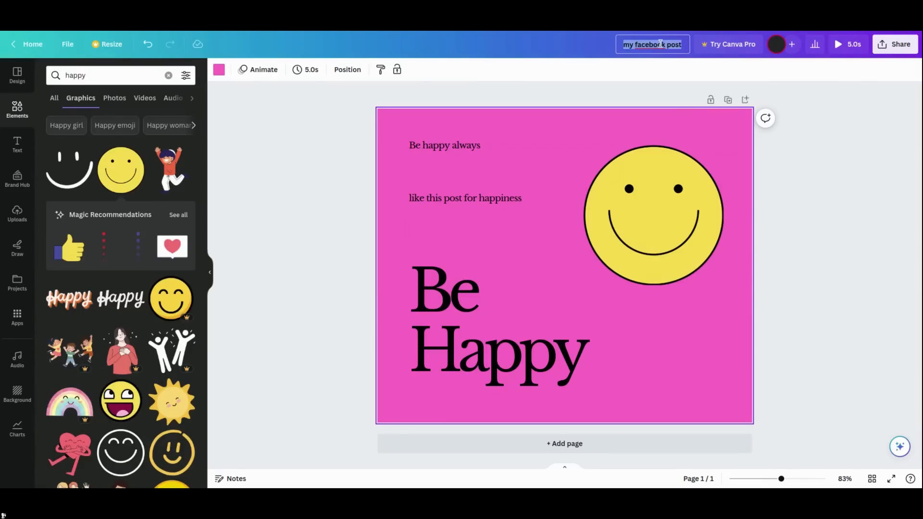
click(629, 42)
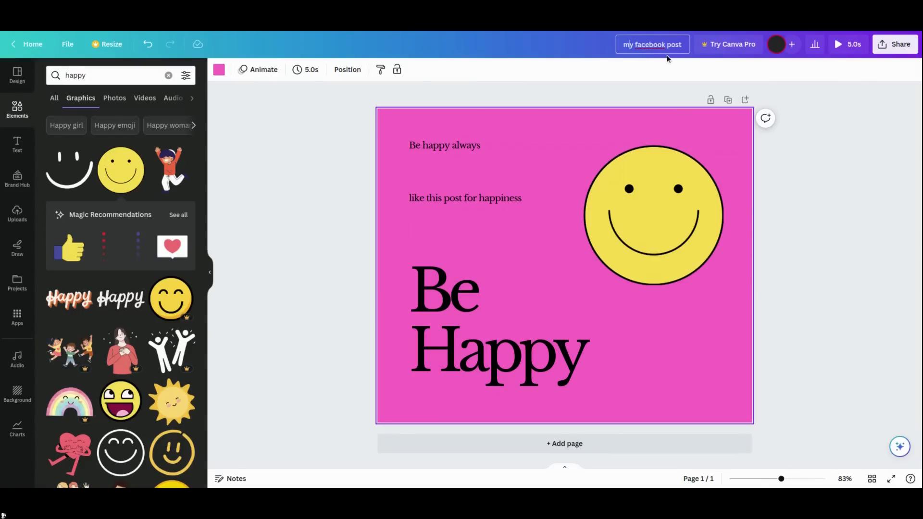
click(903, 46)
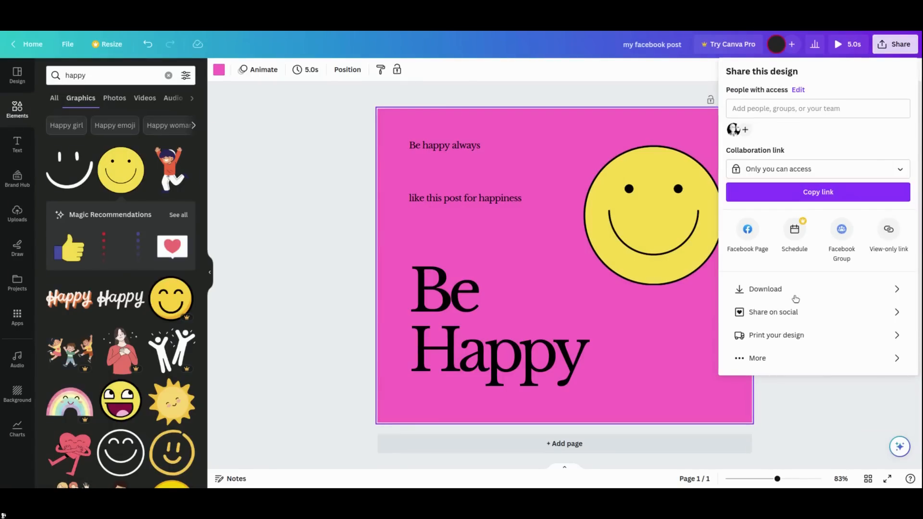
click(798, 289)
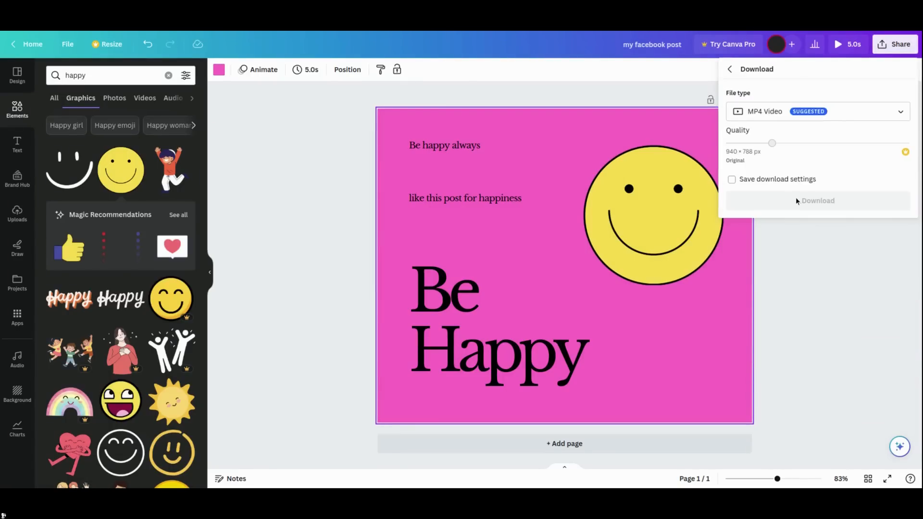